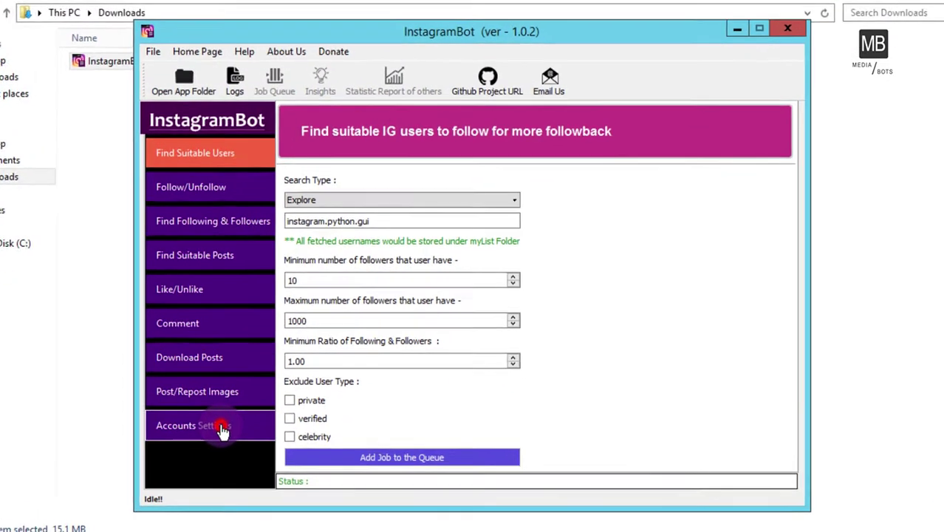
Step: Enable Multiple Account Support in Accounts Settings and confirm, letting InstagramBot close
left_click(253, 409)
left_click(358, 307)
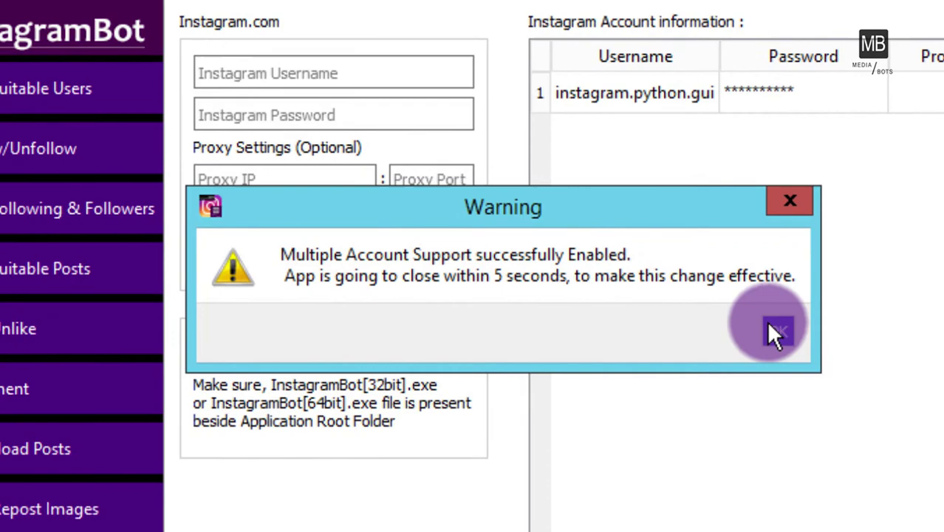
left_click(747, 322)
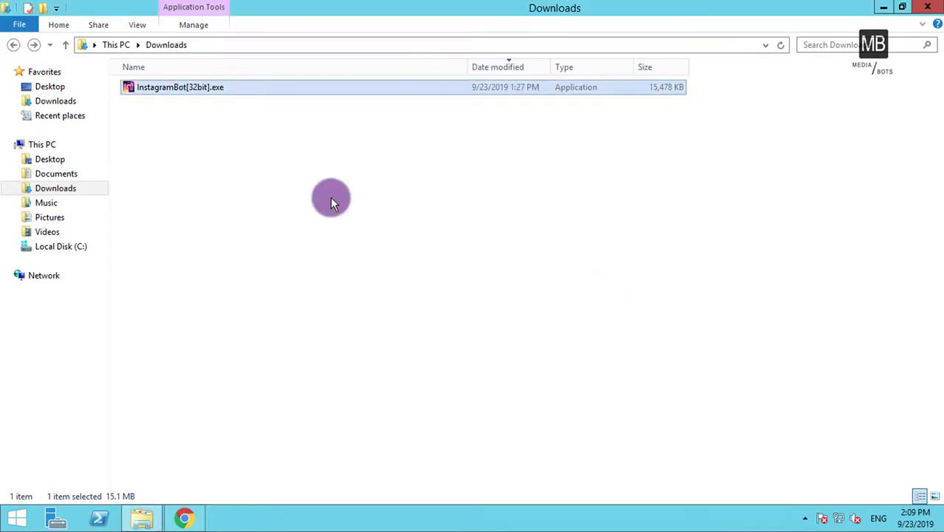
Step: Relaunch InstagramBot[32bit].exe, decline the update, and go to Accounts Settings
left_click(197, 90)
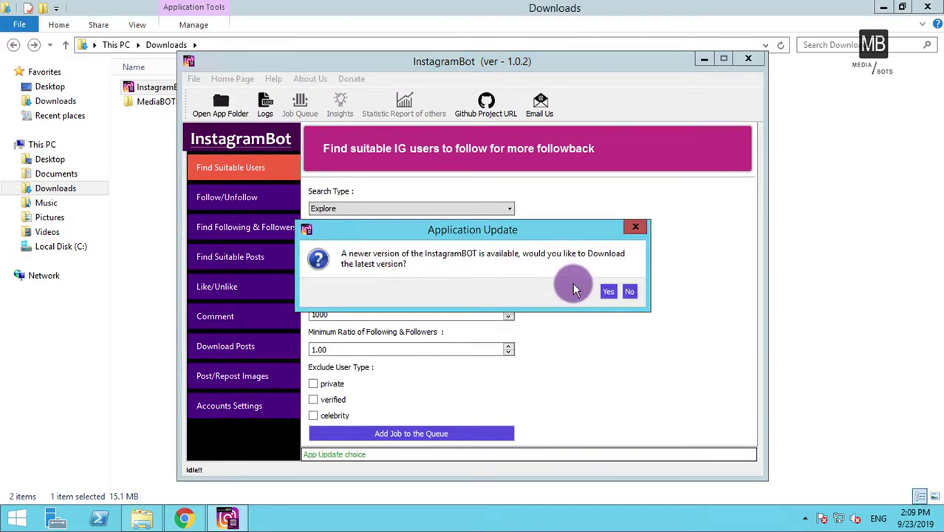
left_click(627, 291)
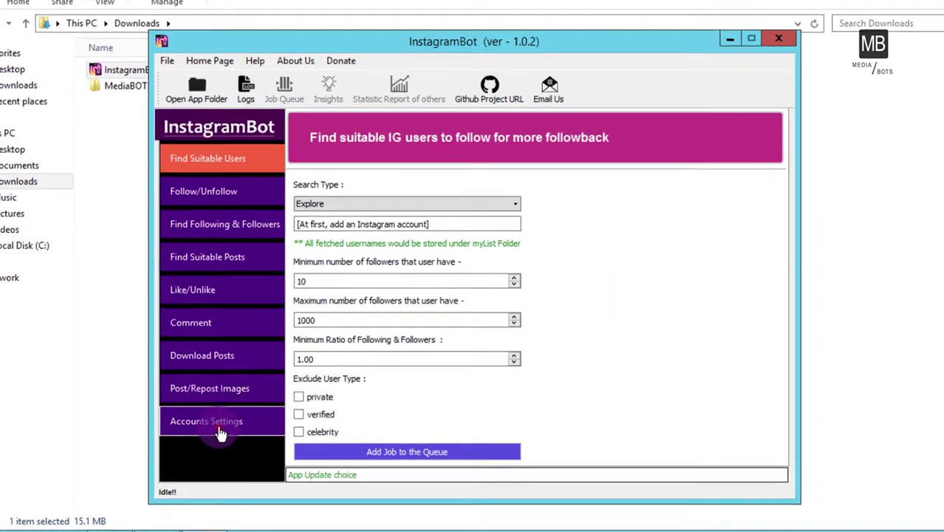
left_click(244, 407)
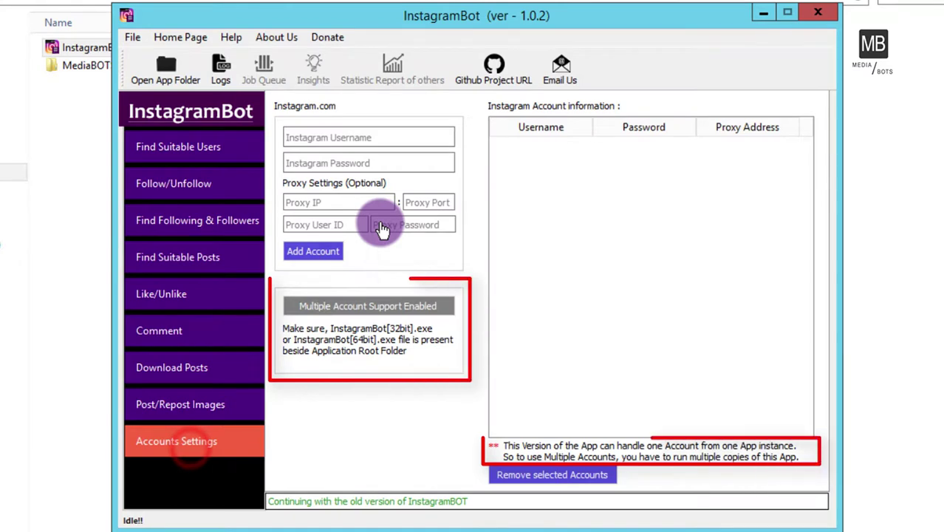
Step: Add an Instagram account with its username and password, then open the app folder
left_click(344, 161)
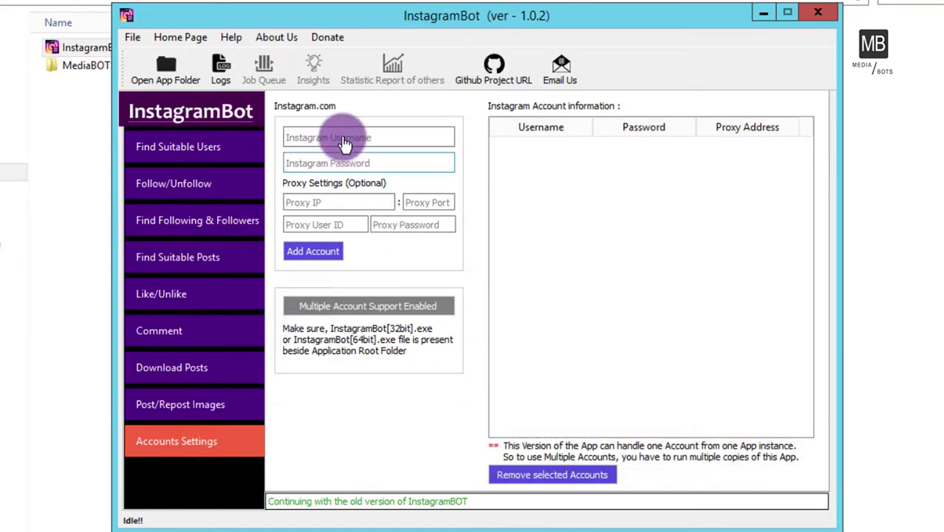
left_click(343, 137)
type("instagram_new_user")
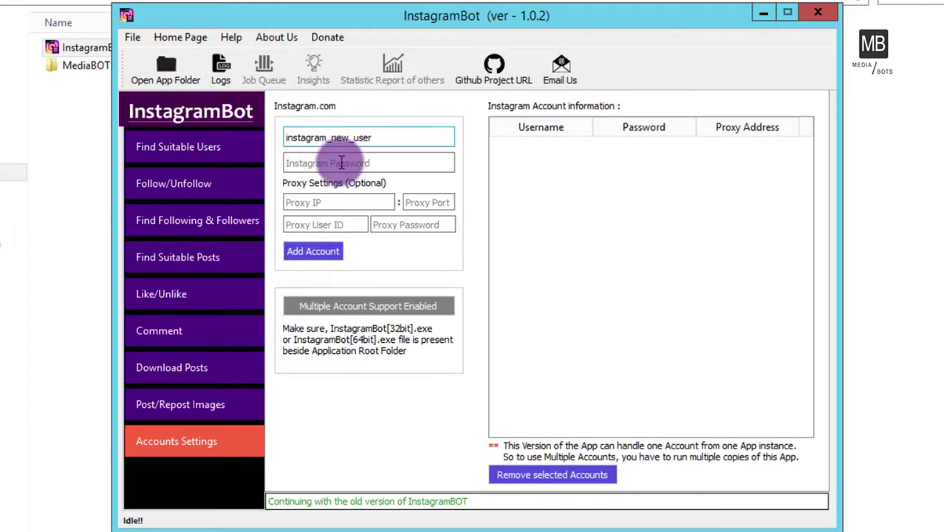
left_click(338, 162)
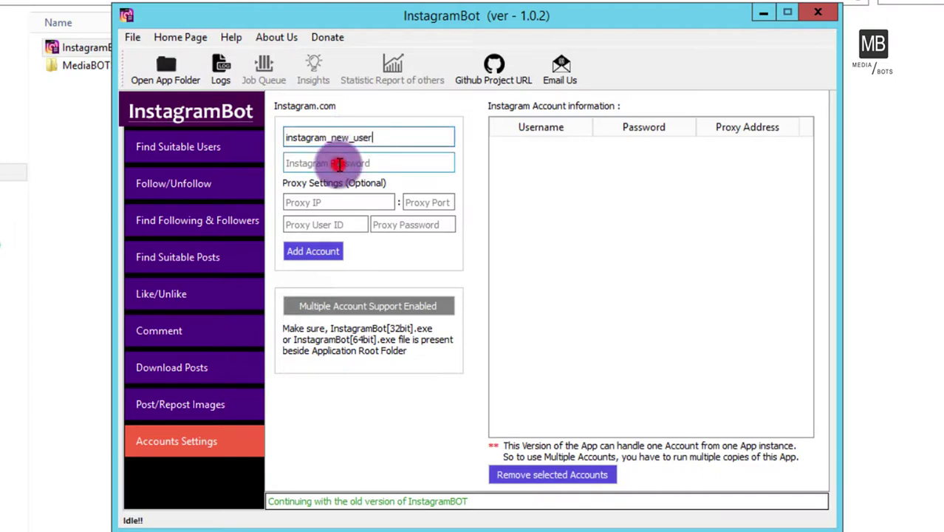
type("p")
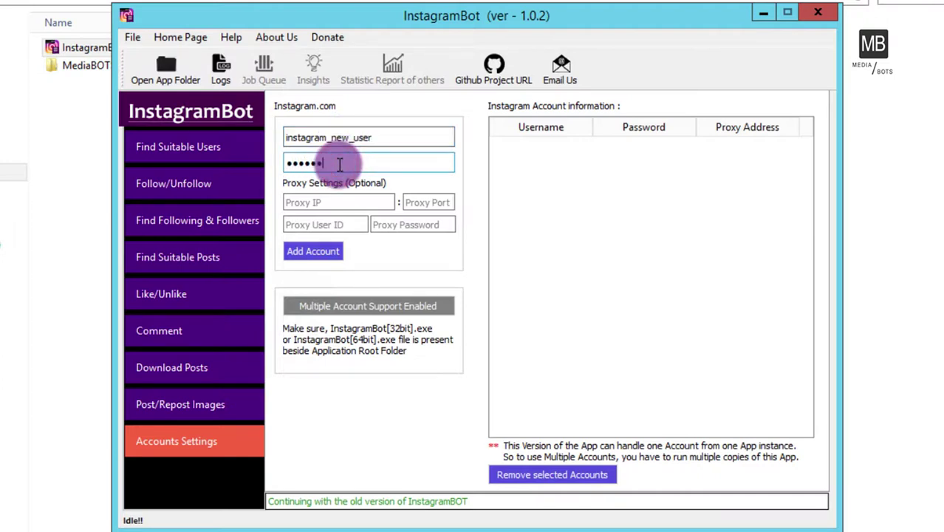
left_click(314, 252)
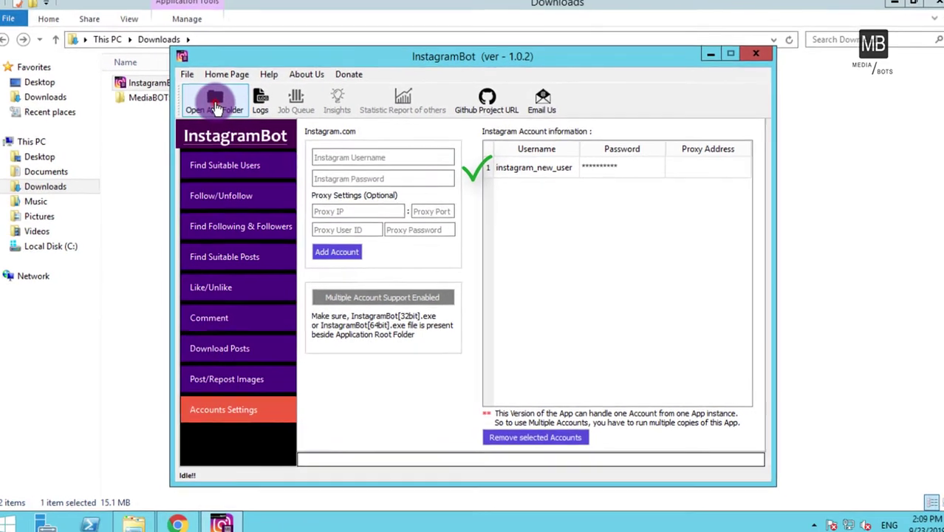
left_click(165, 68)
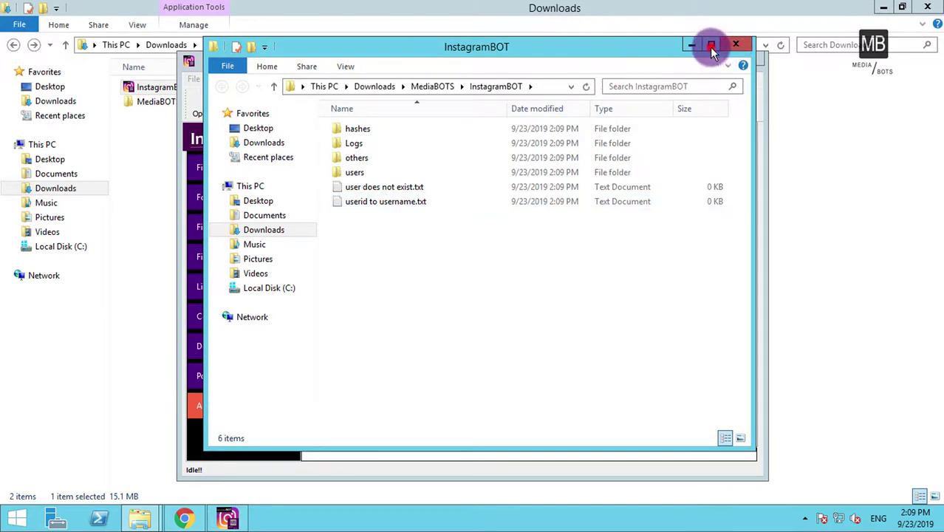
left_click(711, 46)
left_click(526, 52)
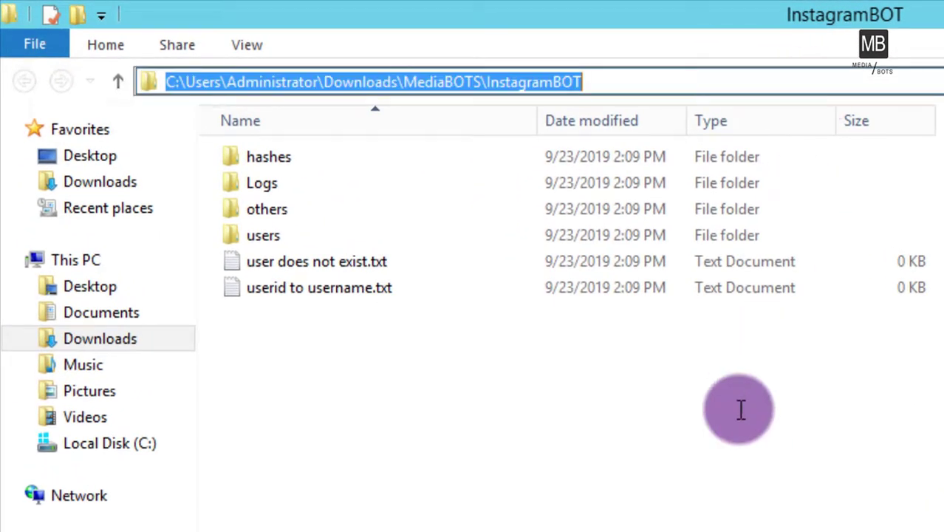
left_click(740, 411)
left_click(387, 226)
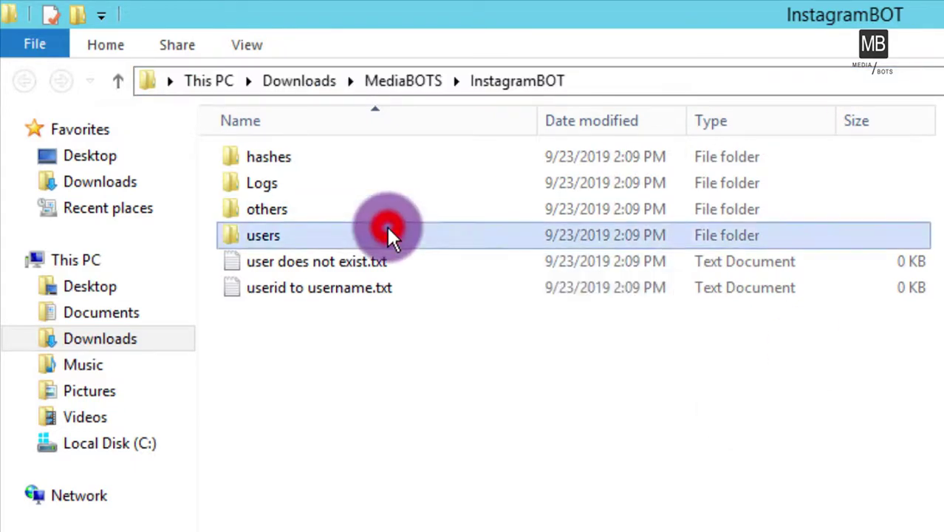
double_click(387, 229)
double_click(327, 158)
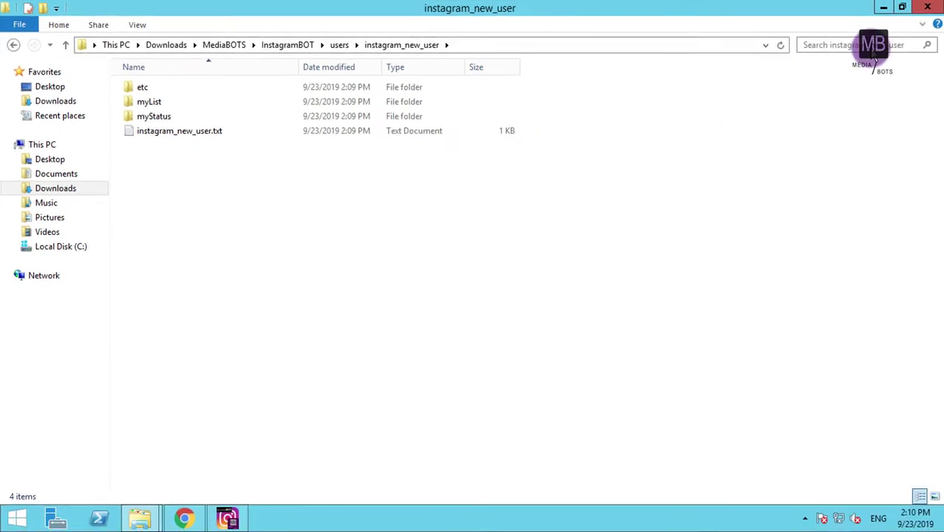
left_click(931, 8)
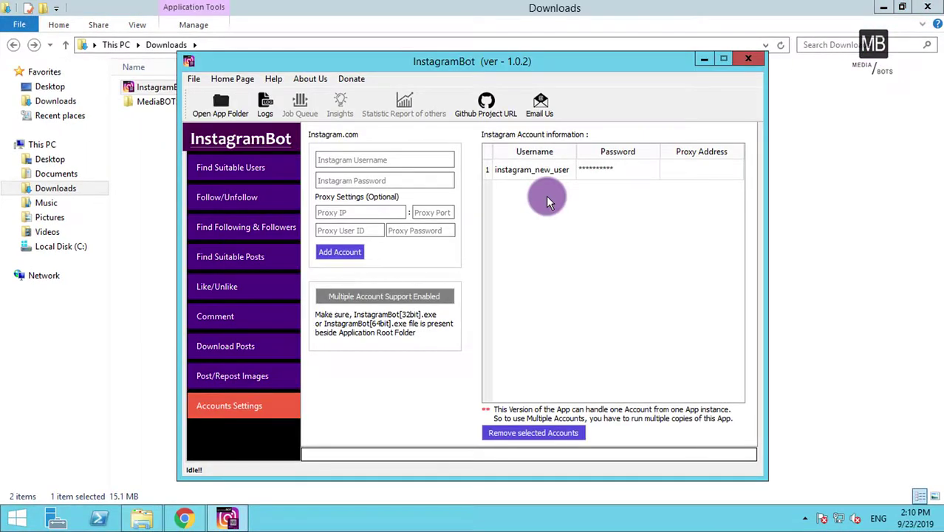
Step: Create a new folder named Fodler1 in Downloads
left_click(146, 157)
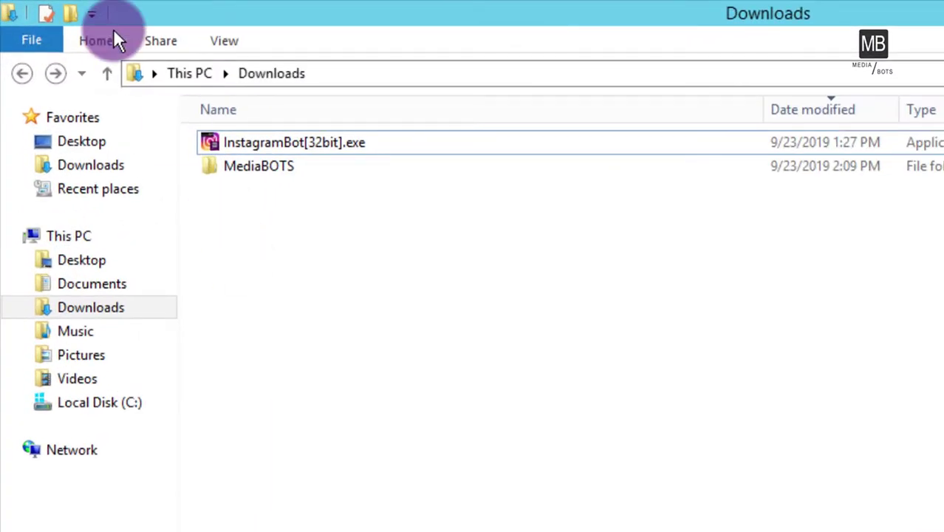
left_click(71, 13)
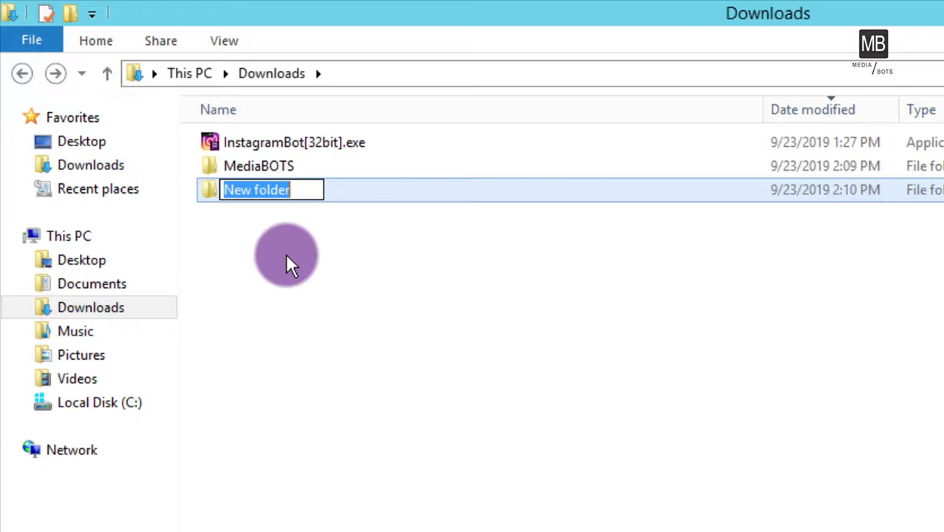
type("Fodler")
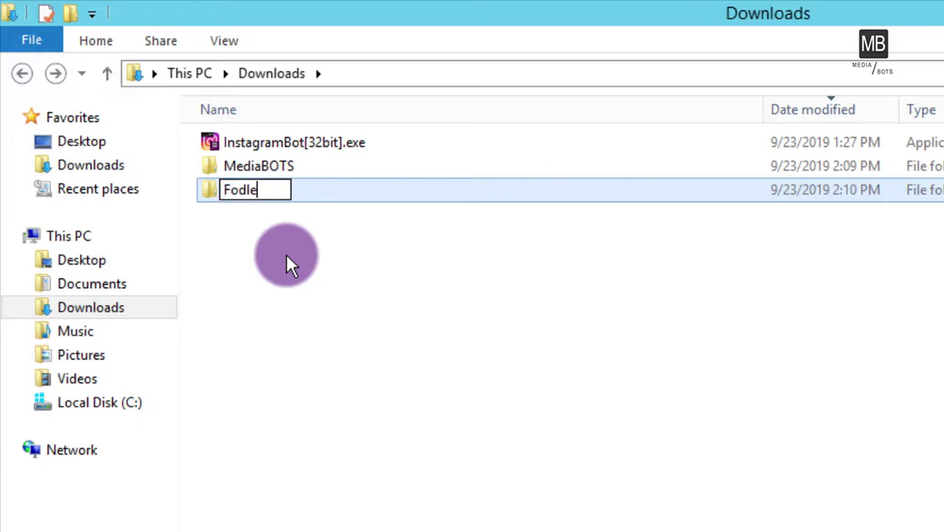
left_click(301, 279)
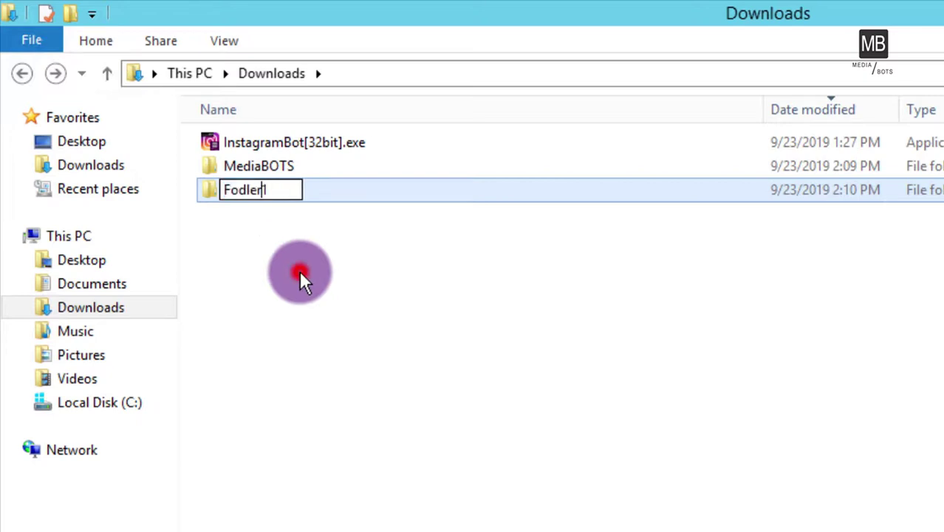
Step: Copy InstagramBot[32bit].exe and paste it inside Fodler1
left_click(275, 146)
right_click(275, 146)
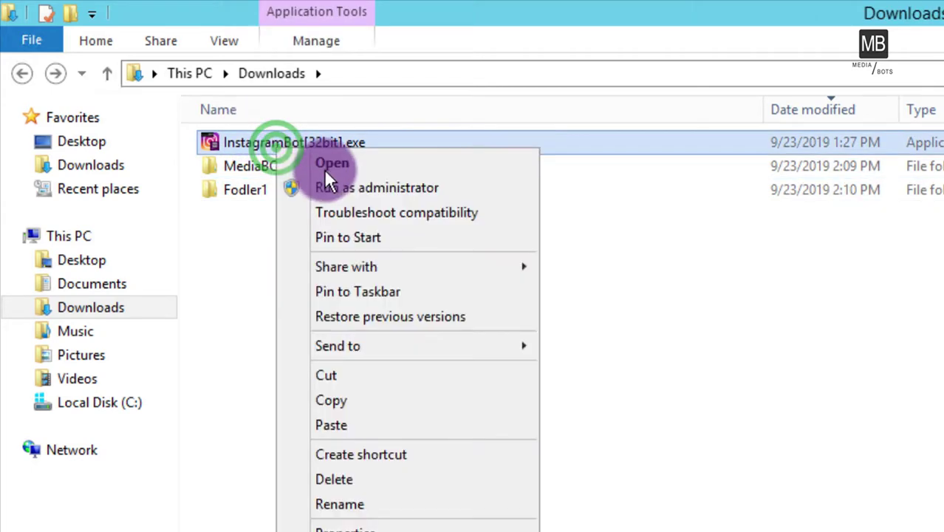
left_click(345, 396)
double_click(259, 191)
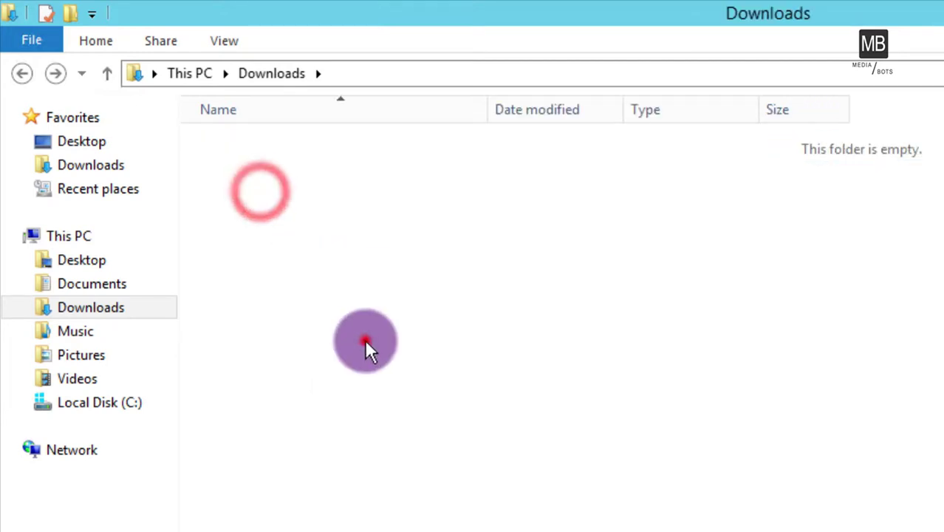
right_click(365, 341)
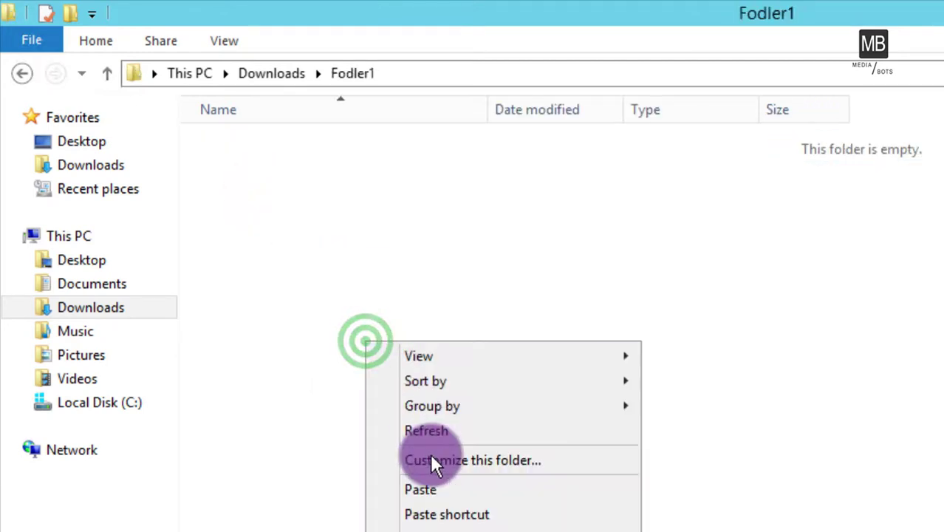
left_click(435, 484)
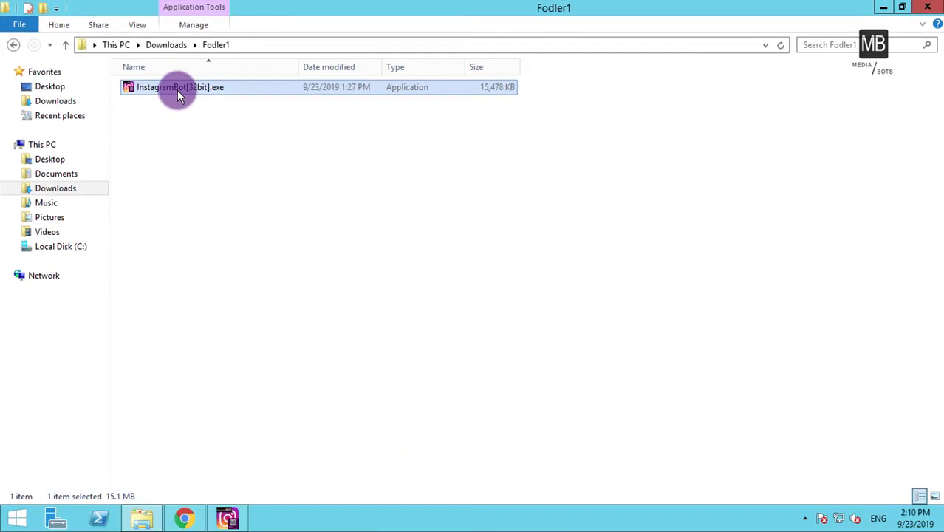
Step: Launch the InstagramBot[32bit].exe copy from Fodler1 as a second instance
double_click(169, 89)
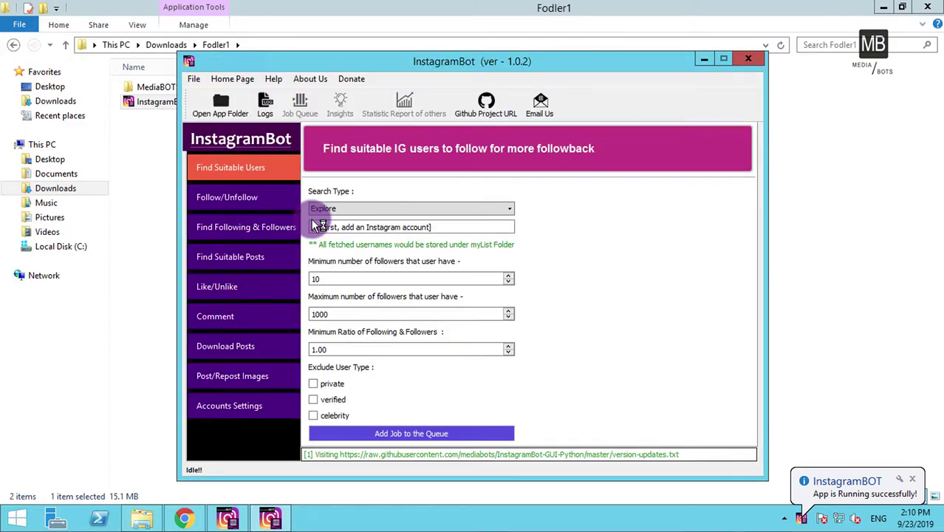
Step: In the second copy, decline the update and add a second Instagram account in Accounts Settings
left_click(254, 411)
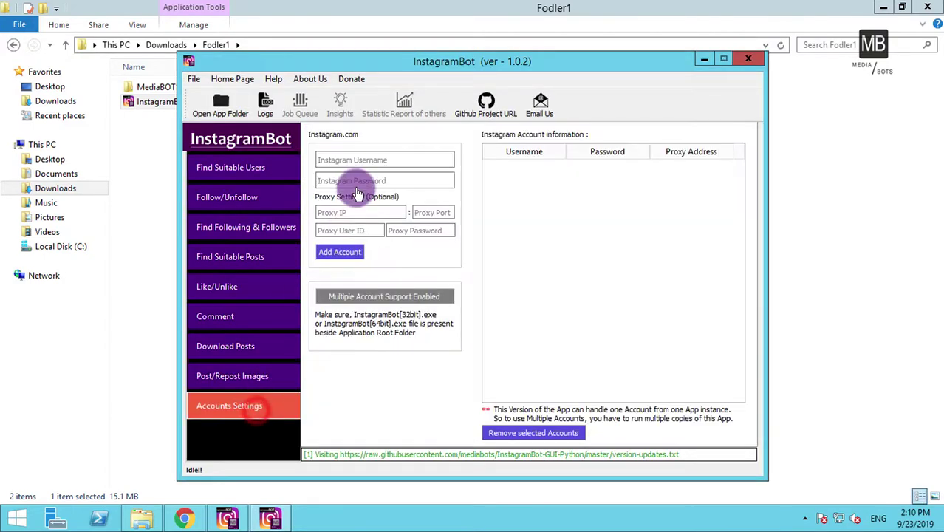
left_click(629, 293)
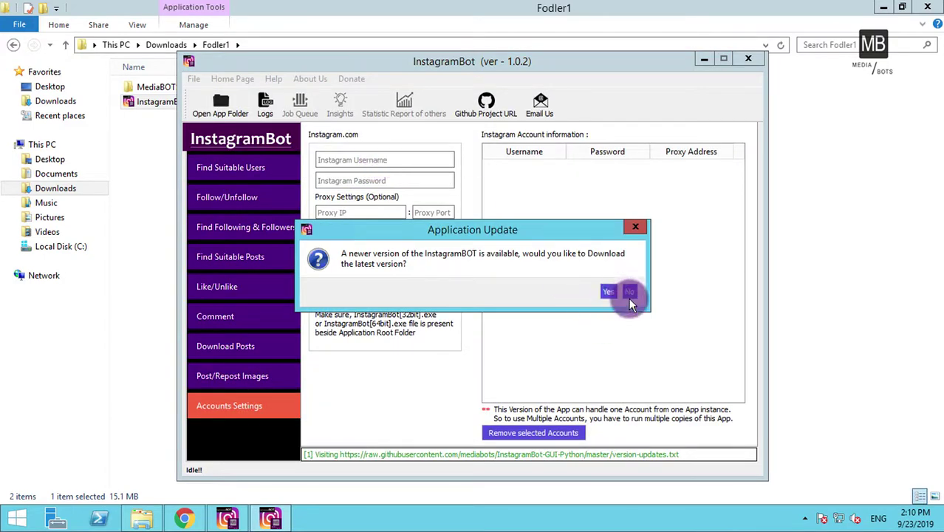
left_click(360, 157)
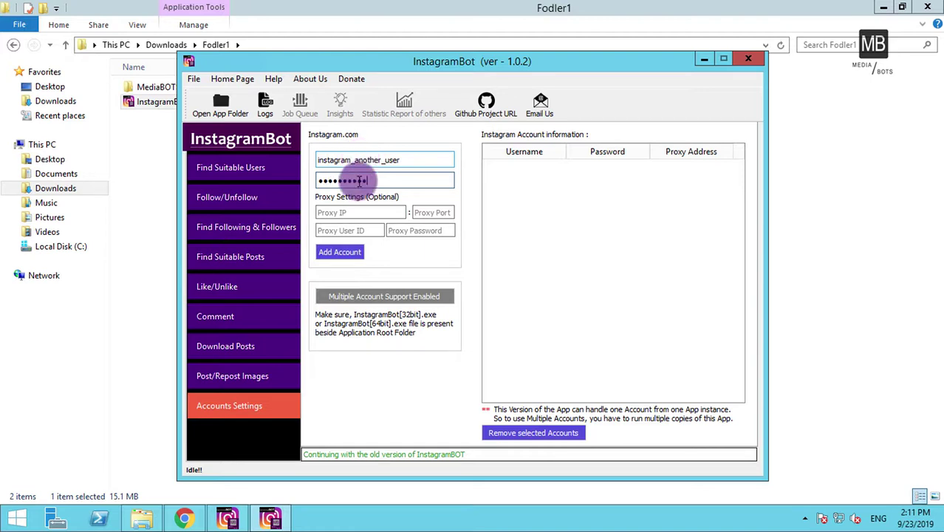
left_click(340, 253)
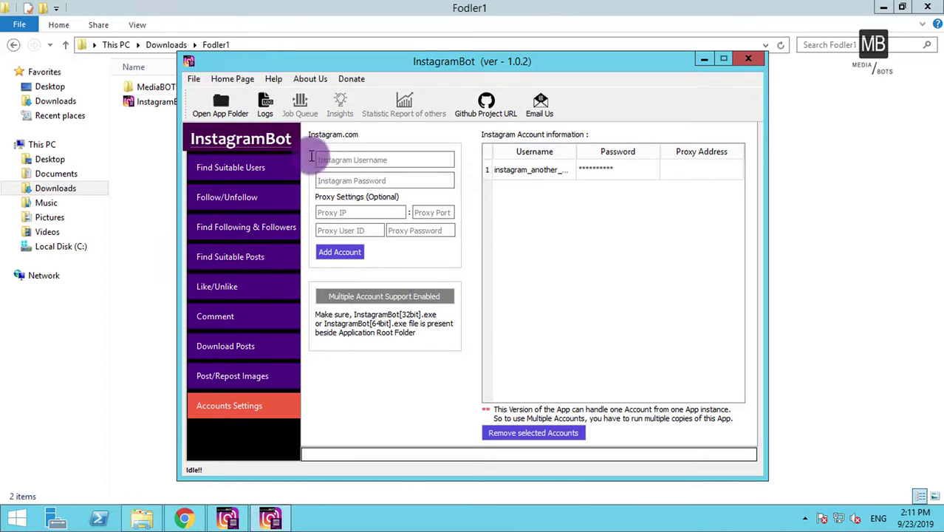
Step: Open the second copy's data folder, check its Fodler1\MediaBOTS\InstagramBOT path, then return to Fodler1
left_click(216, 103)
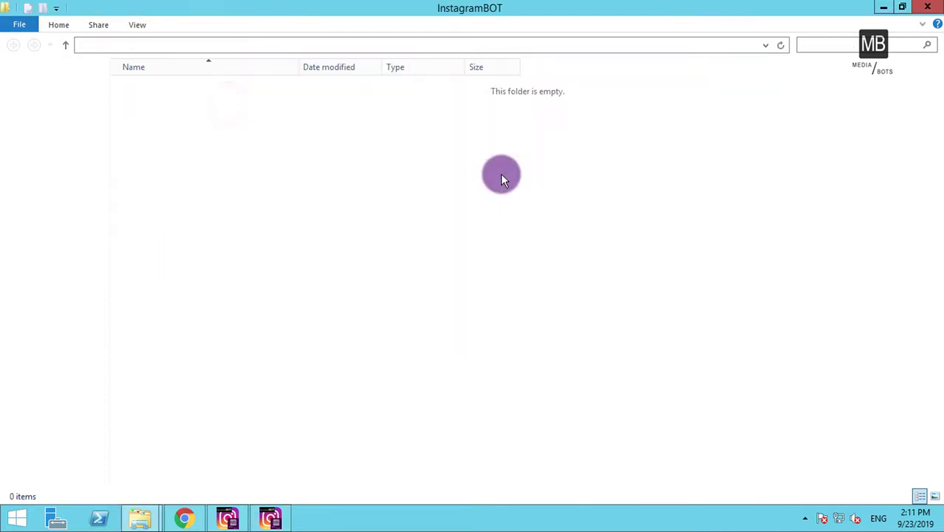
left_click(464, 45)
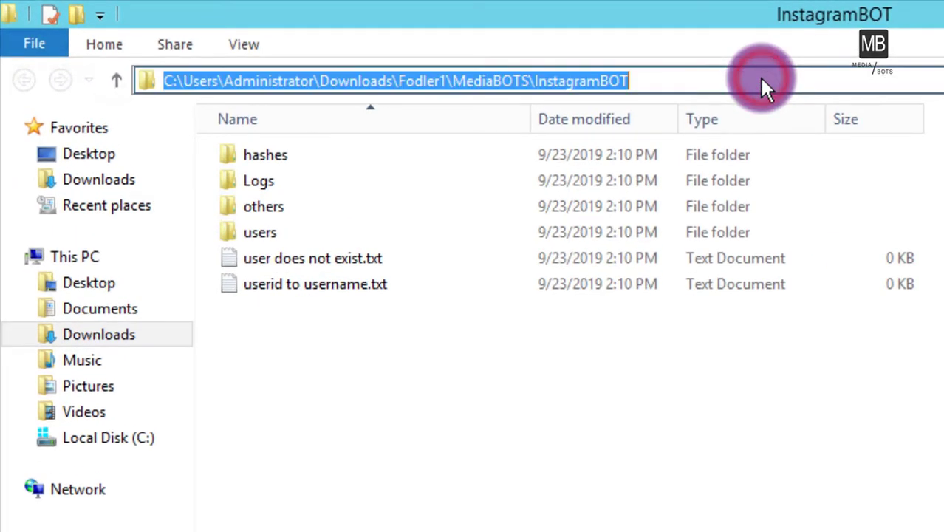
left_click(746, 391)
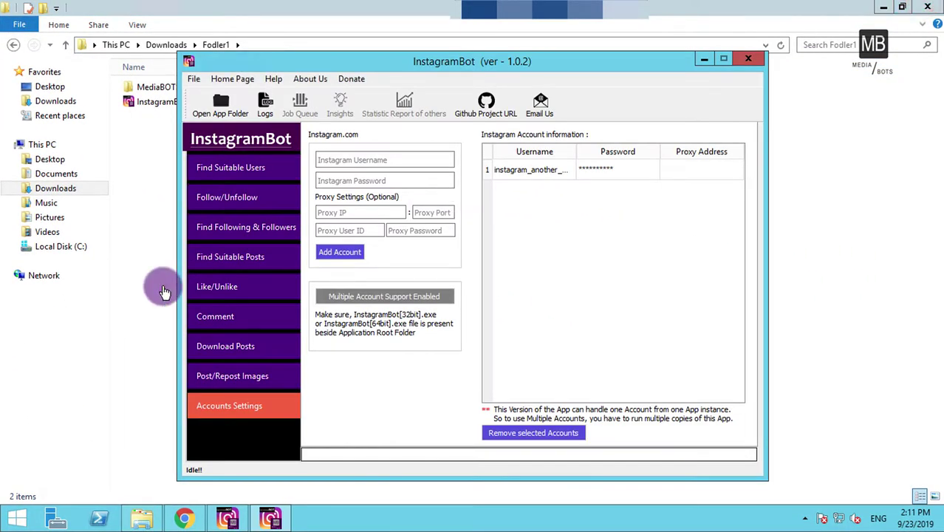
left_click(164, 291)
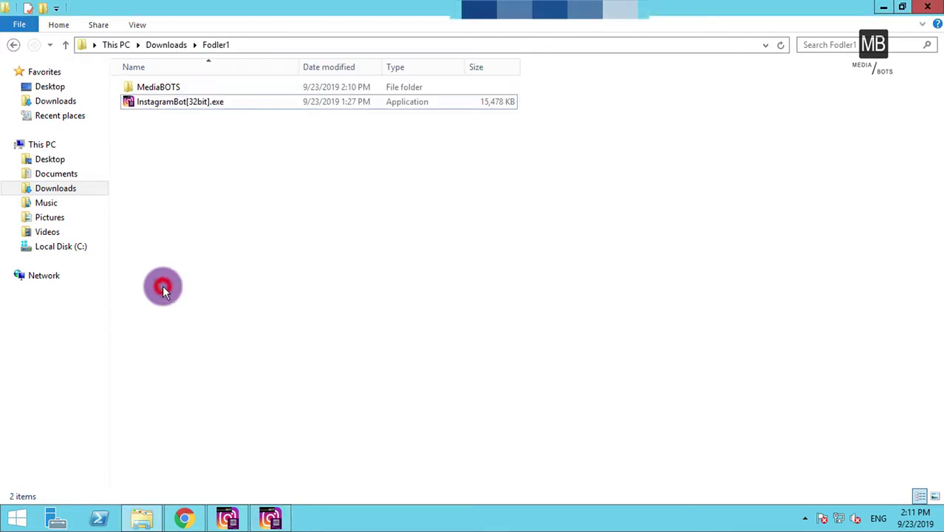
Step: Go up to Downloads and create a new folder named Folder2
left_click(171, 45)
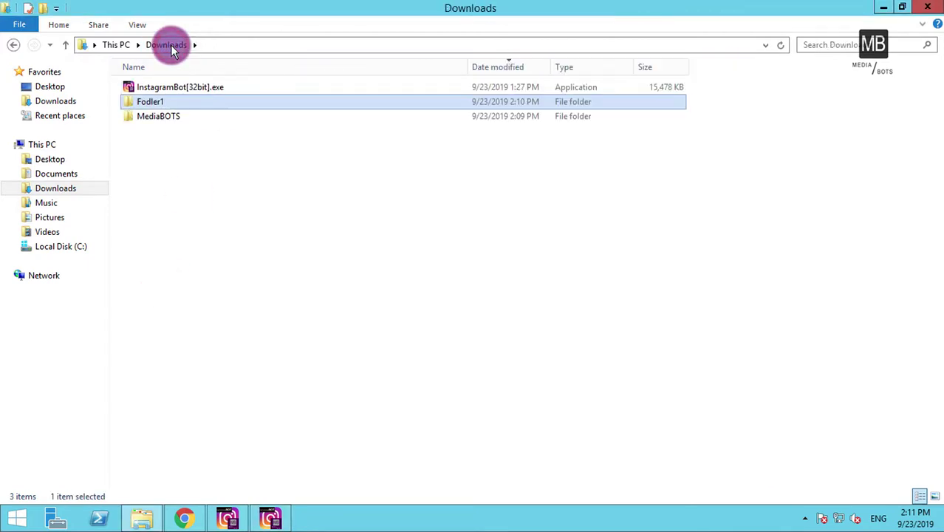
left_click(43, 9)
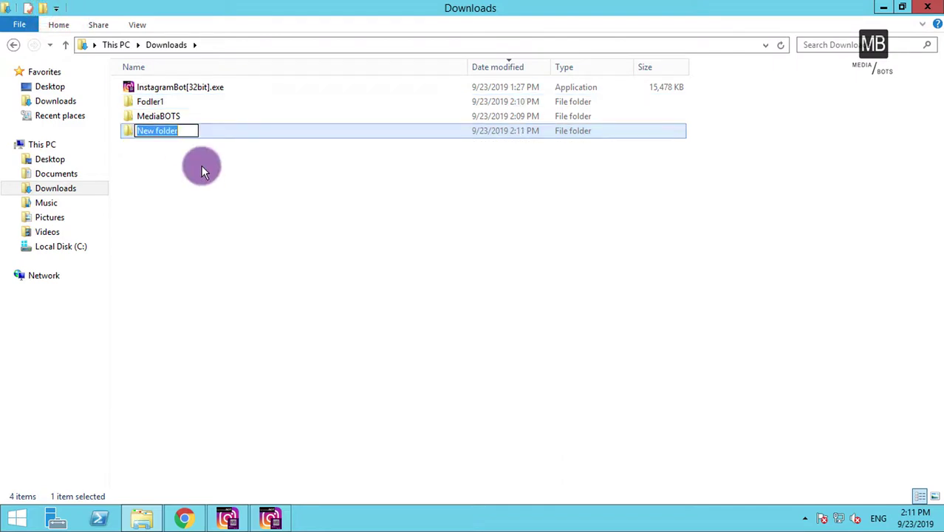
type("Folder2")
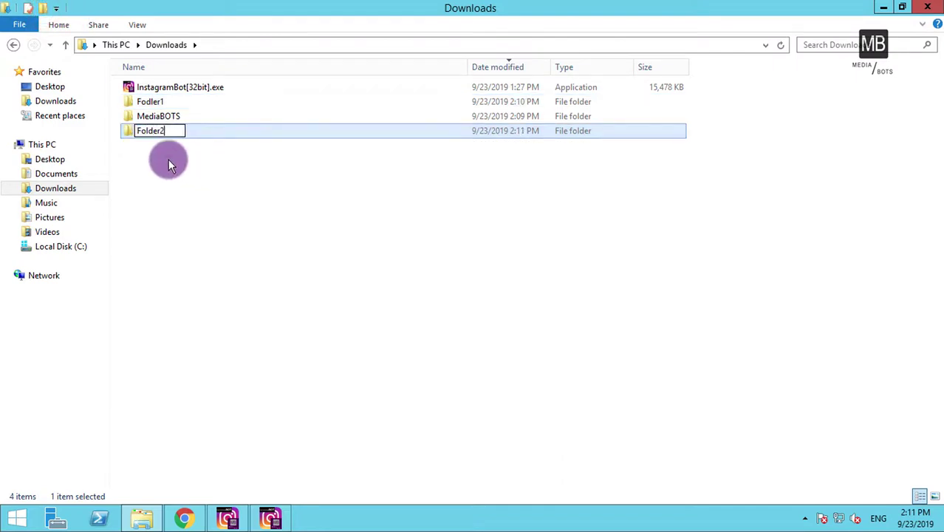
left_click(168, 160)
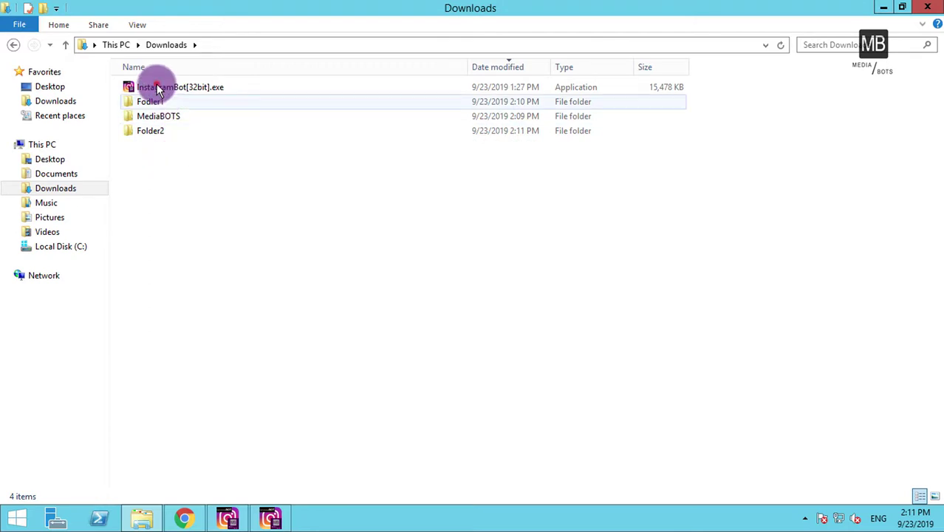
Step: Copy InstagramBot[32bit].exe and paste it inside Folder2
left_click(156, 87)
right_click(156, 87)
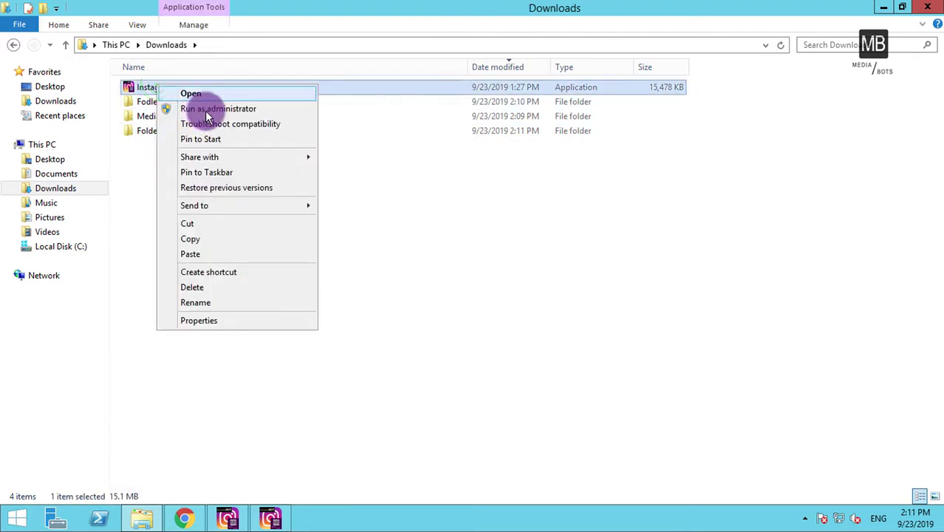
left_click(203, 237)
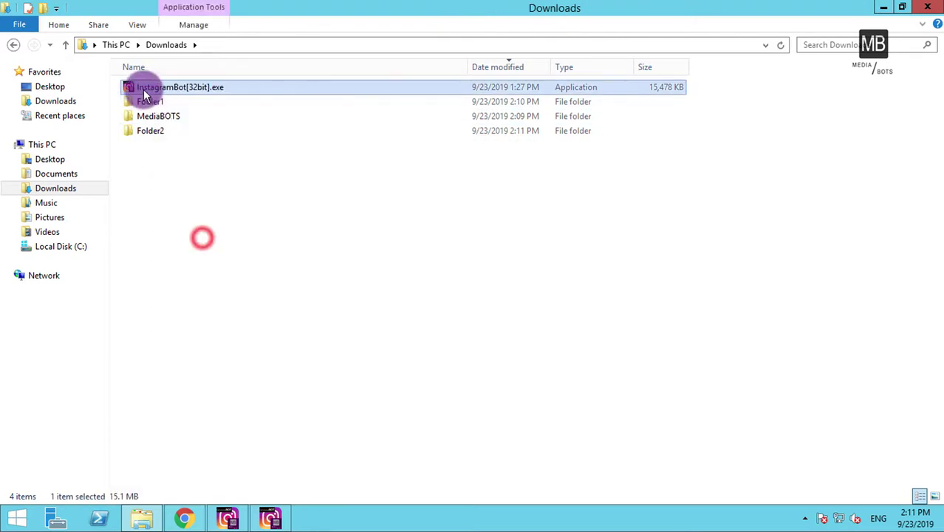
left_click(161, 132)
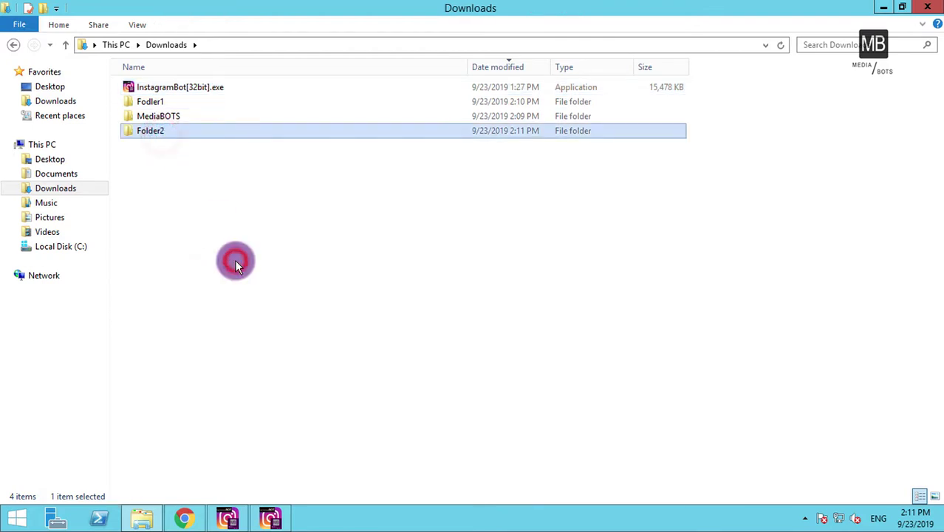
key("Return")
right_click(197, 140)
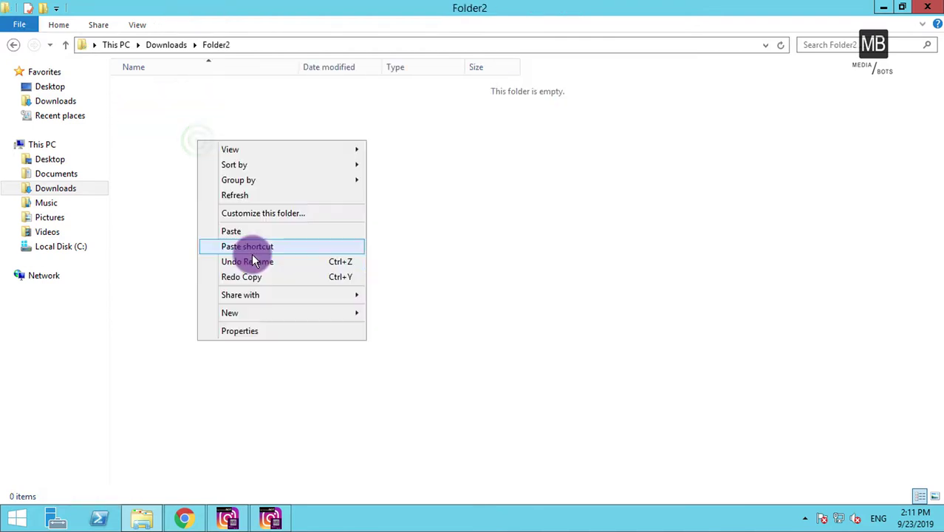
left_click(246, 234)
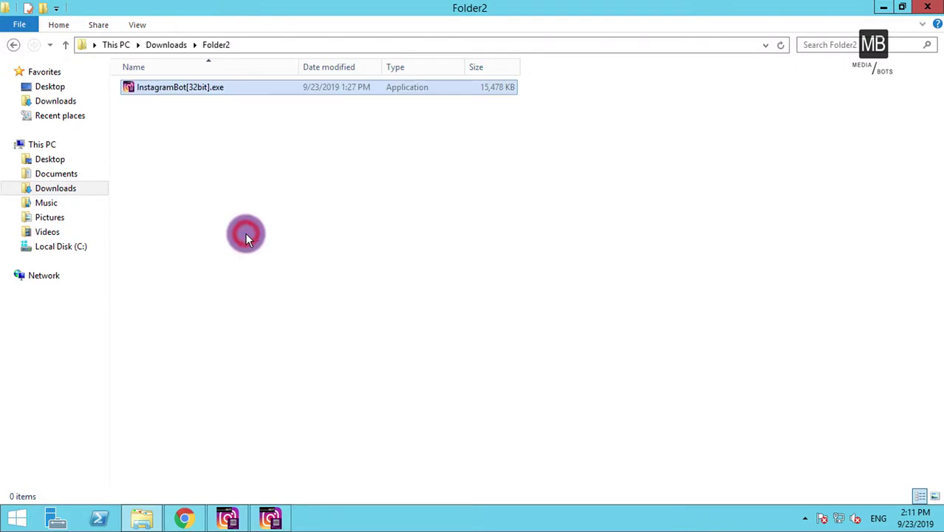
Step: Launch the Folder2 copy, add a third Instagram account with its password, and open its data folder
double_click(188, 89)
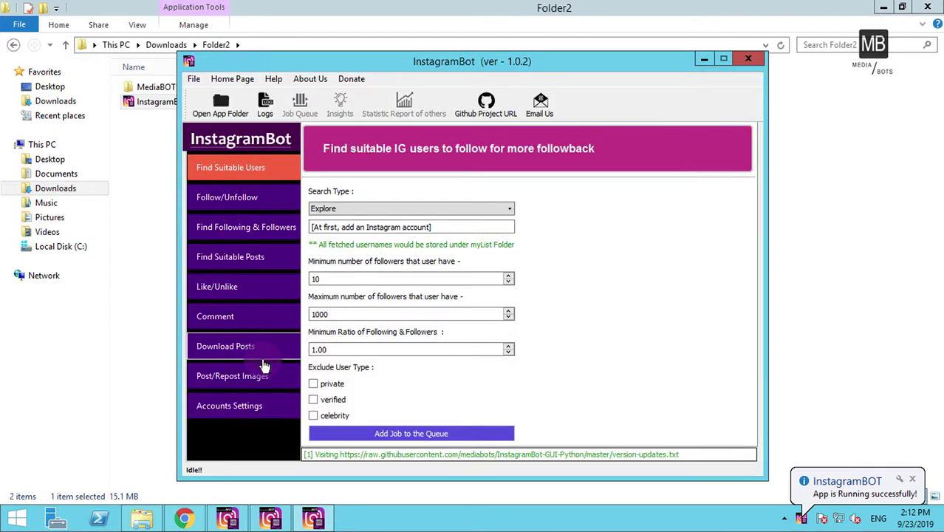
left_click(255, 406)
left_click(393, 158)
type("instagram_third.user")
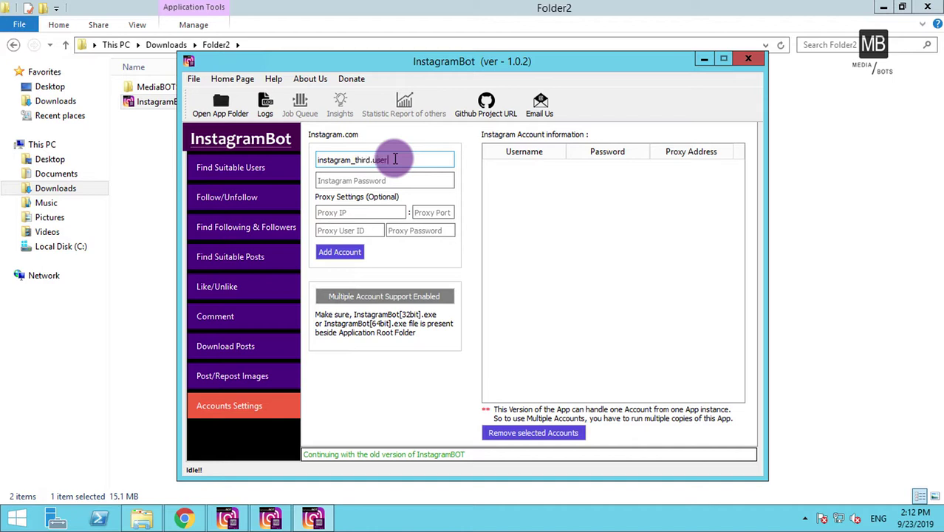
key("Tab")
type("23")
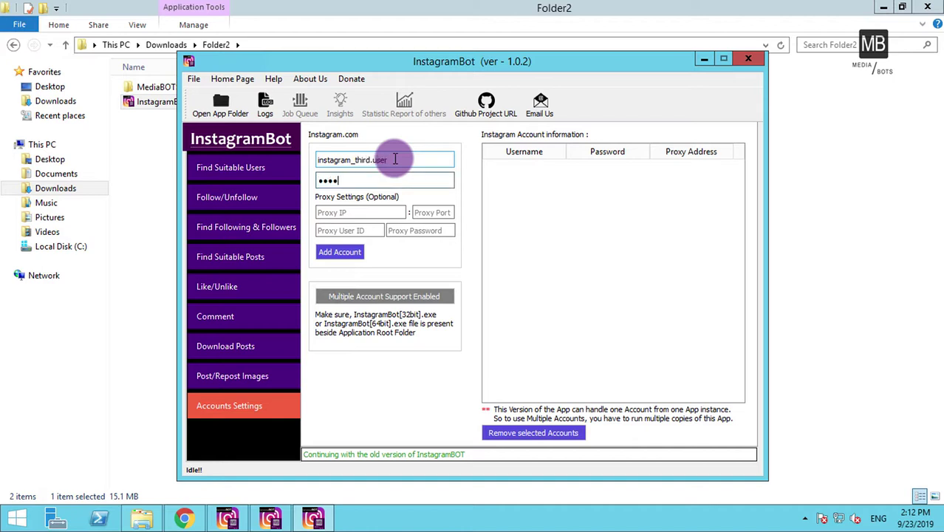
left_click(341, 252)
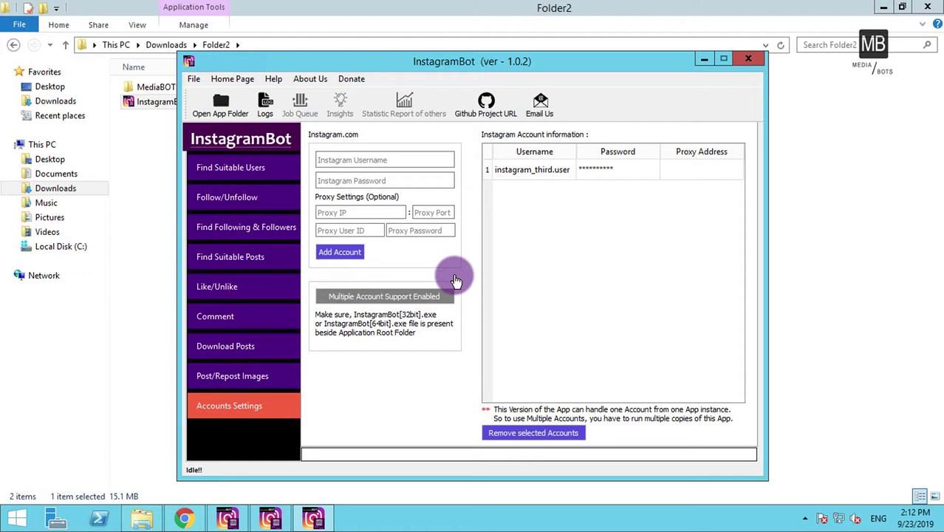
left_click(220, 104)
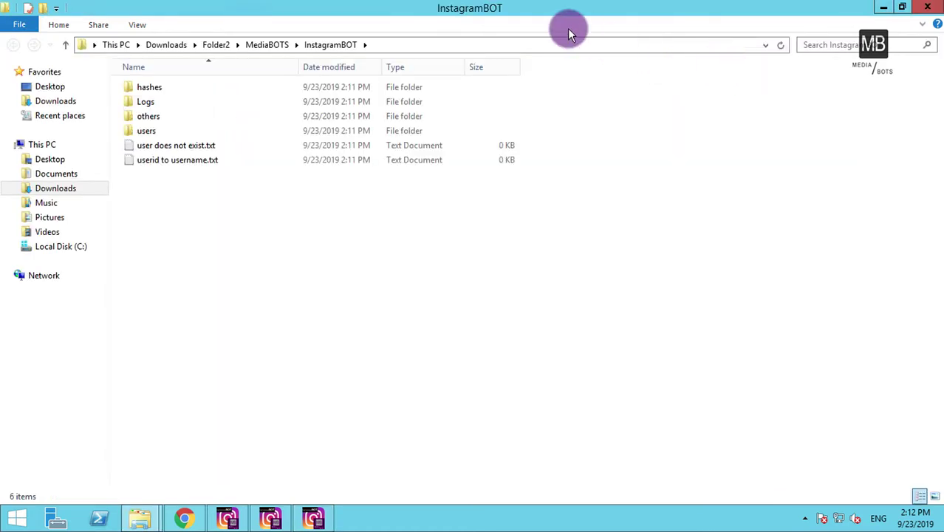
left_click(564, 46)
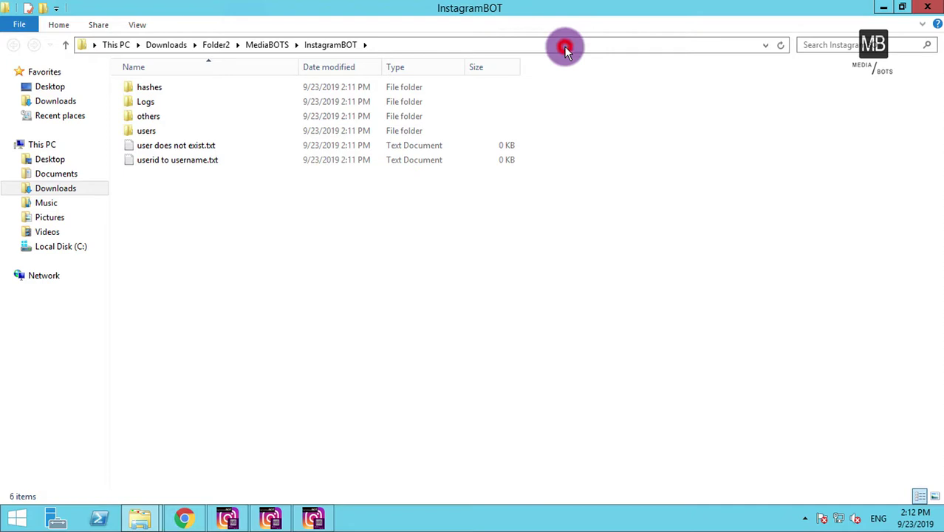
left_click(559, 249)
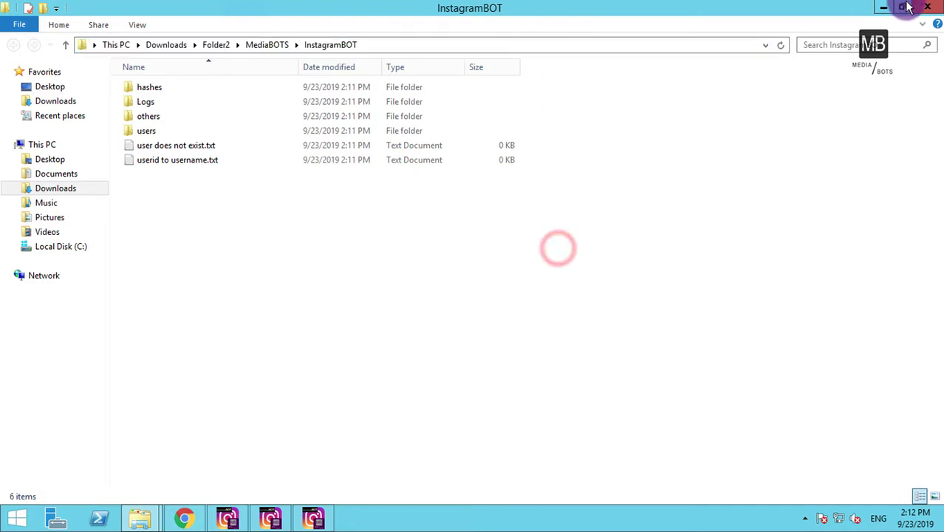
key("alt+F4")
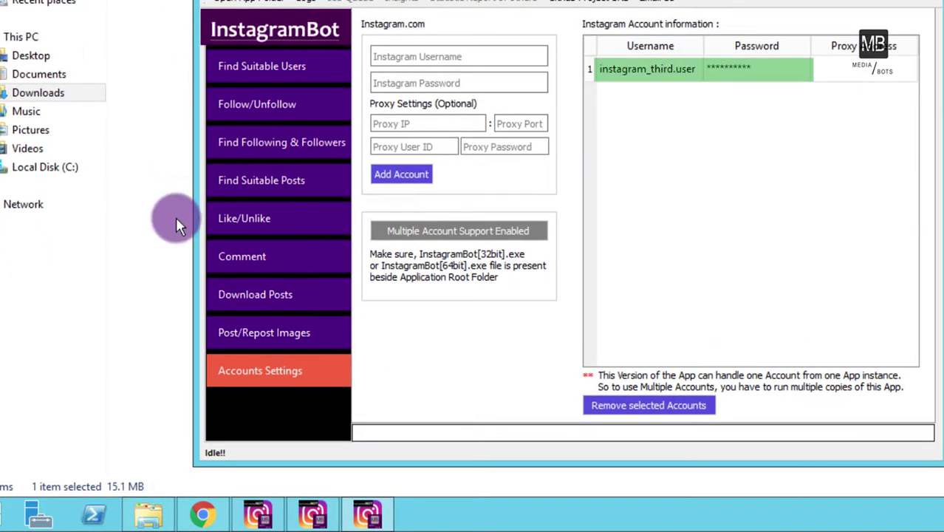
Step: Drag the first InstagramBot window to the left and the third to the right
left_click(306, 515)
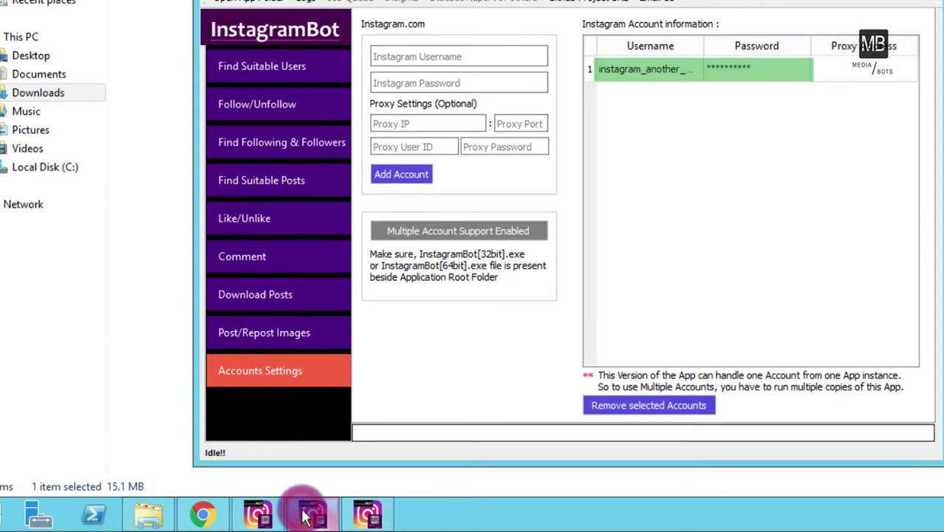
left_click(258, 514)
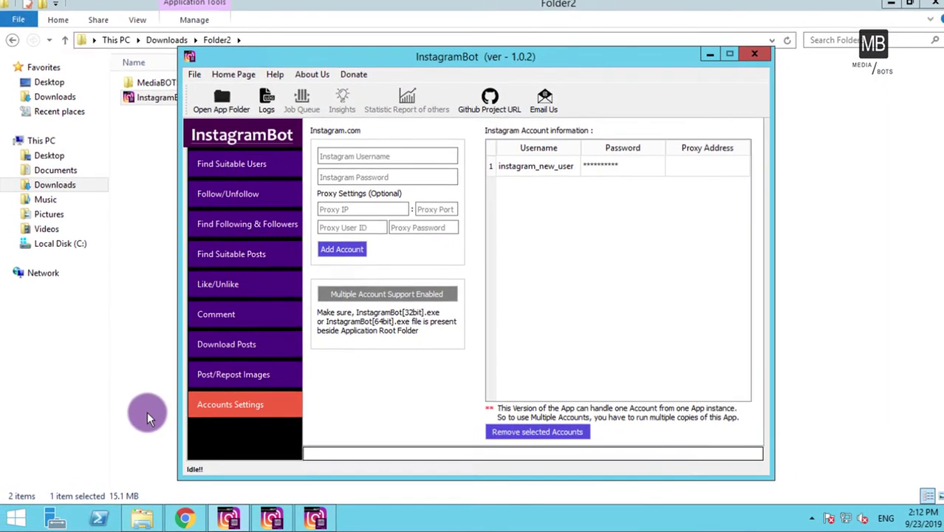
left_click(353, 59)
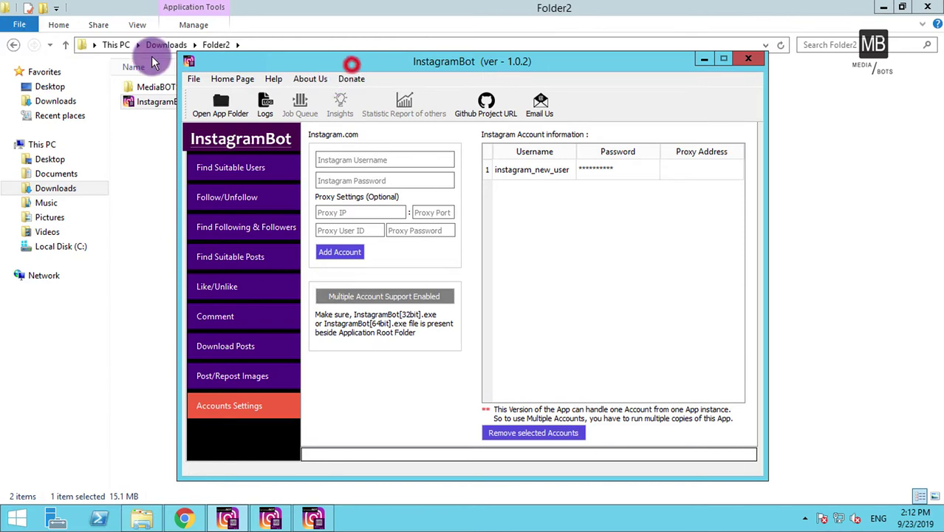
left_click_drag(351, 62, 100, 70)
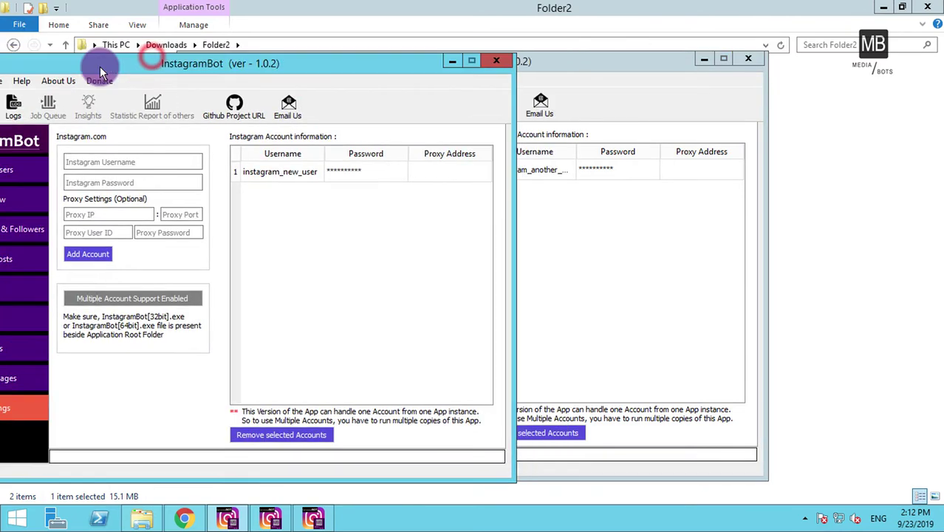
left_click(266, 520)
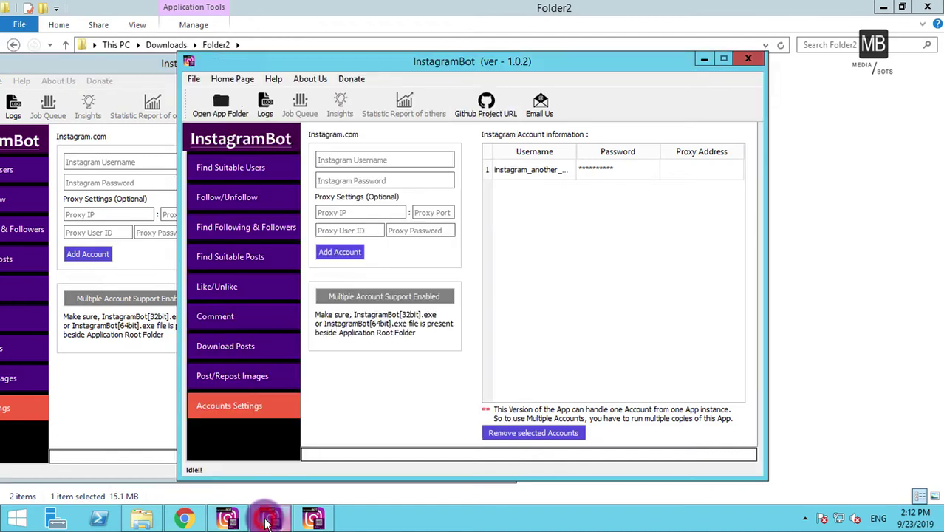
left_click(314, 518)
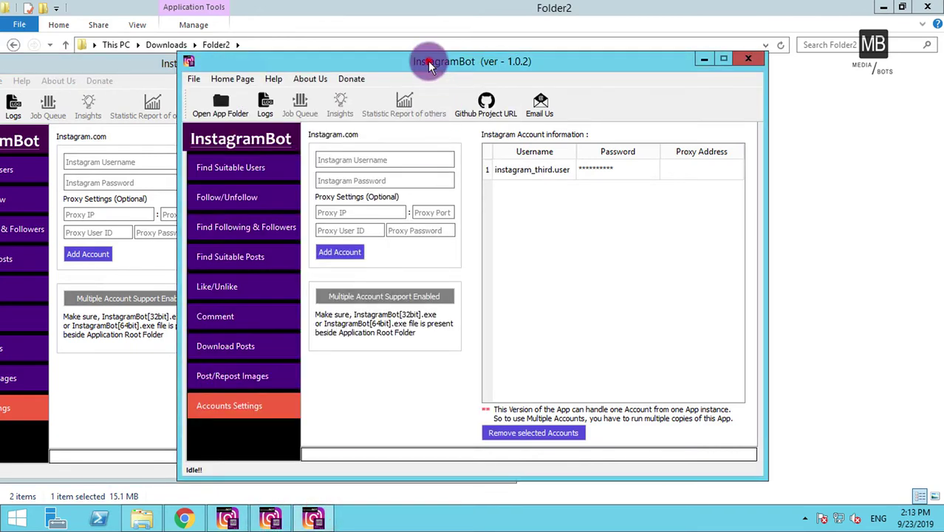
left_click_drag(429, 65, 768, 73)
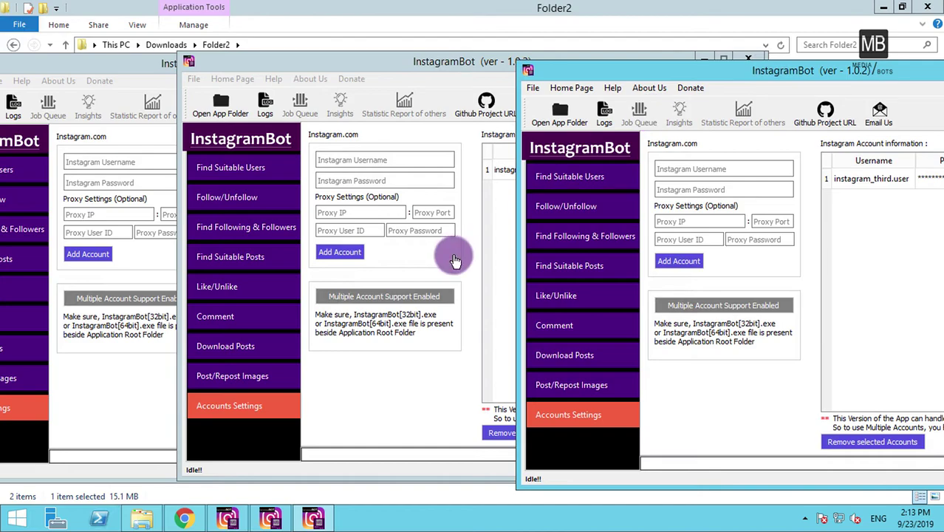
Step: Bring the middle, left and right windows forward in turn to show each account
left_click(381, 62)
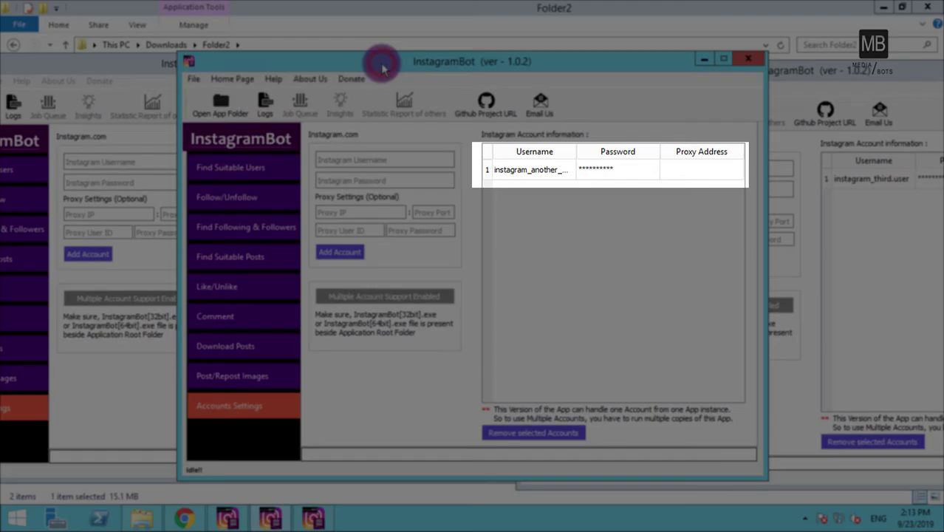
left_click(141, 68)
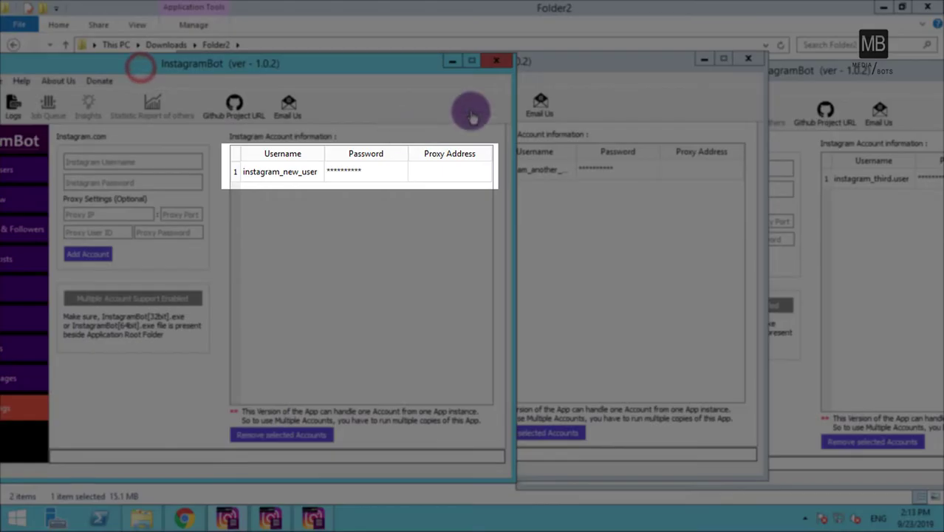
left_click(847, 78)
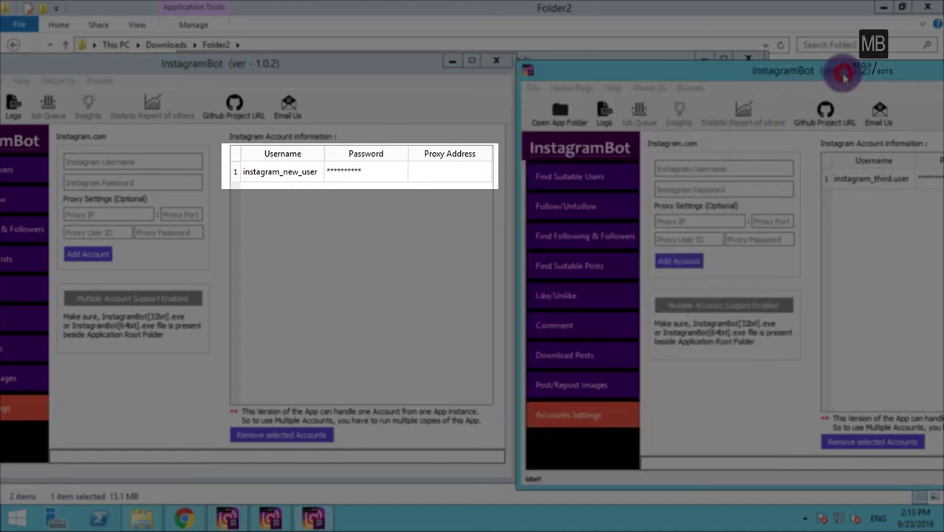
left_click(599, 61)
Step: Check Task Manager for three Automation Tool (32 bit) apps using 28.8, 28.8 and 29.0 MB
key("ctrl+shift+Escape")
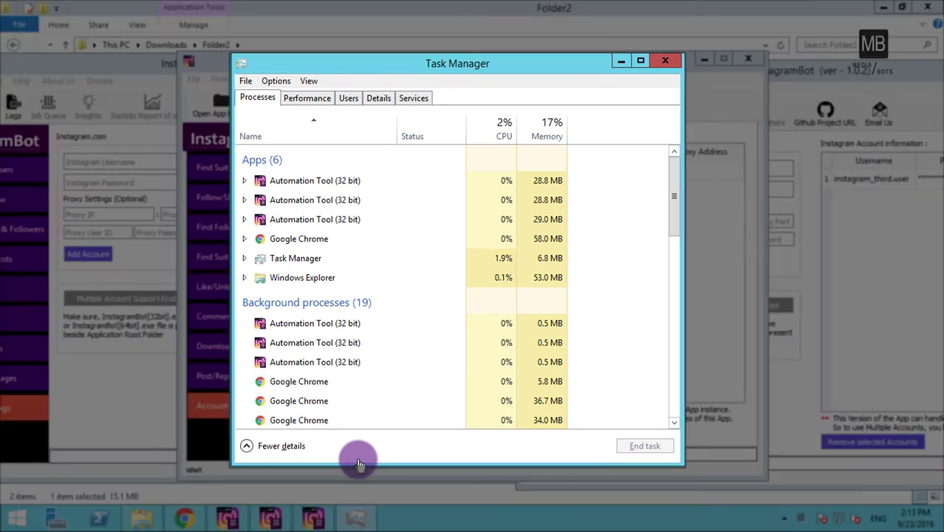
left_click(316, 186)
left_click(325, 199)
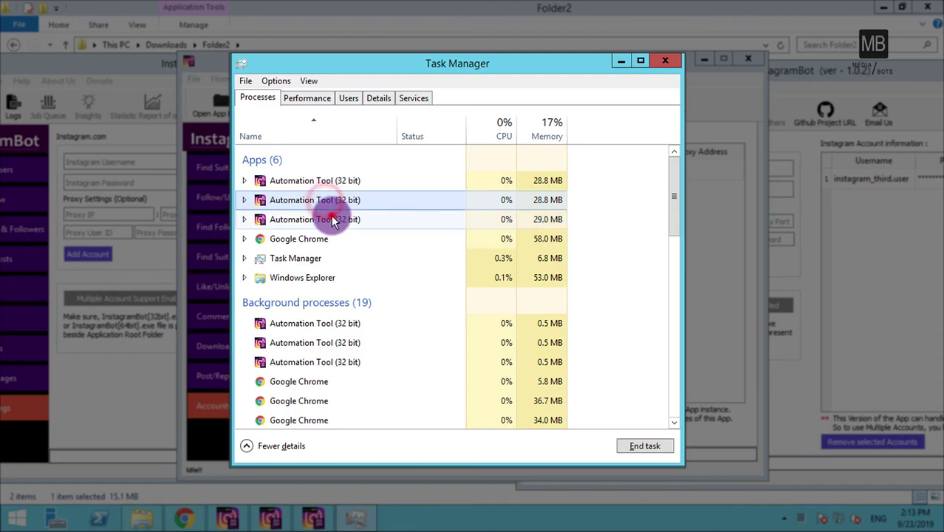
left_click(332, 220)
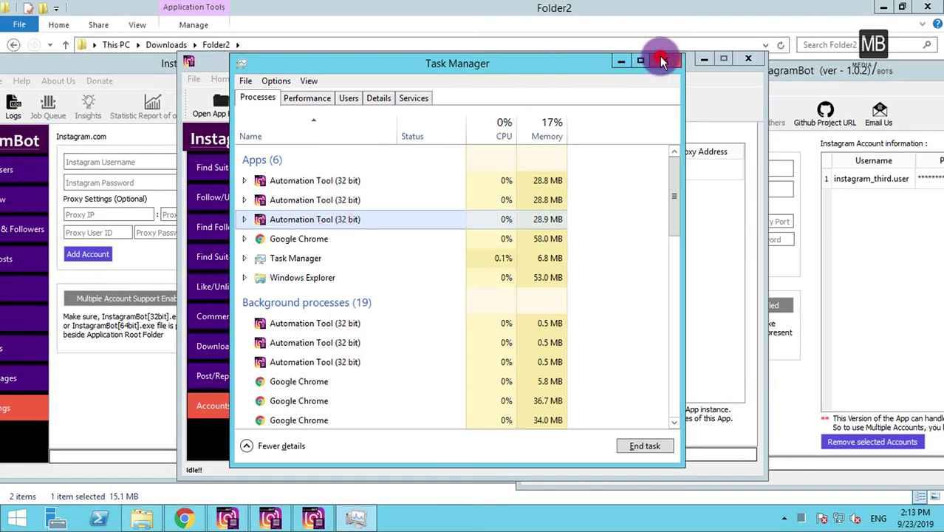